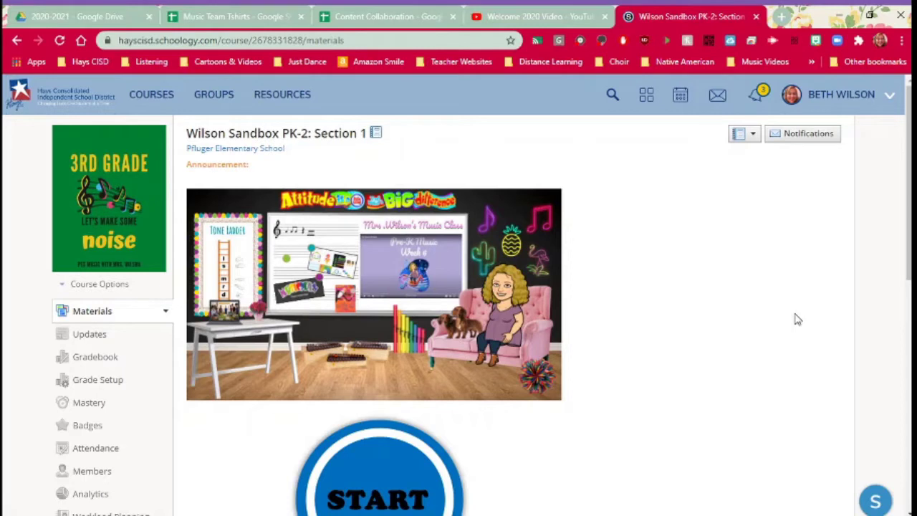
Go to the Secret Hays Music Teacher PLC group's resources and open Elementary Music Master Curriculum > Pre-K > Week 1
left_click(214, 94)
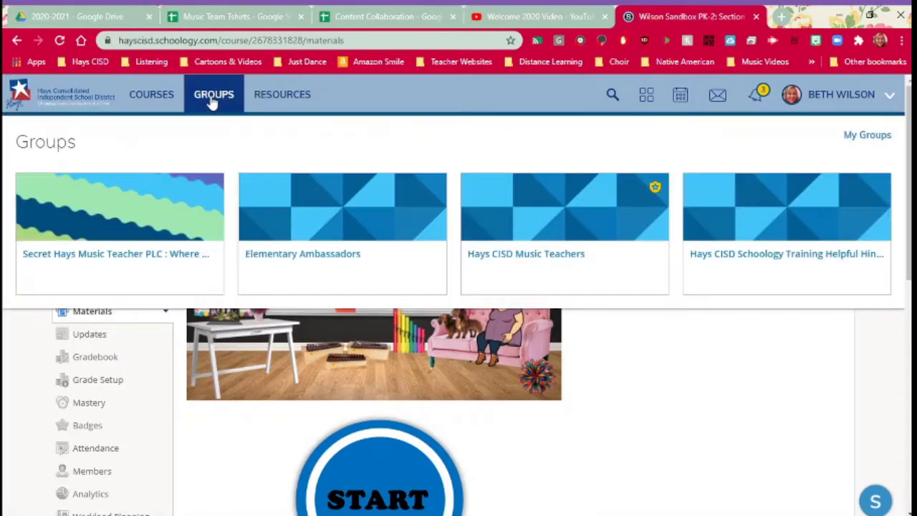
left_click(136, 262)
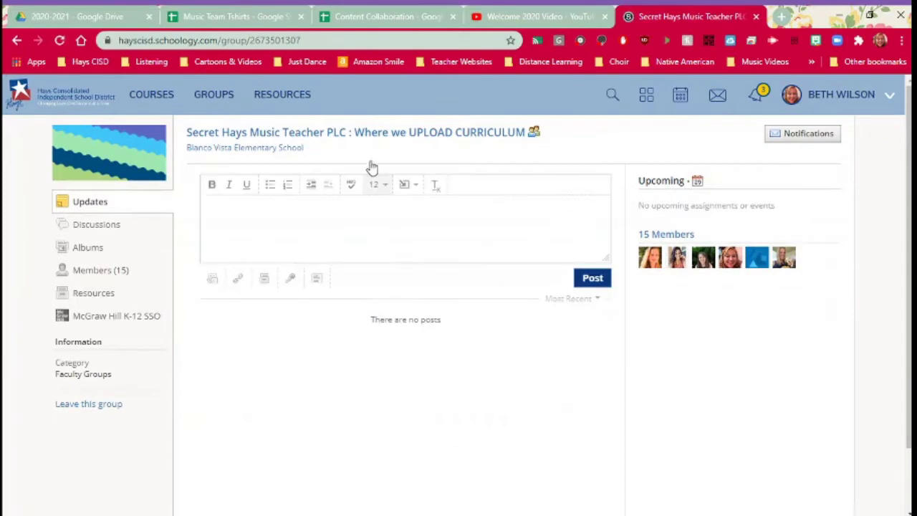
left_click(107, 296)
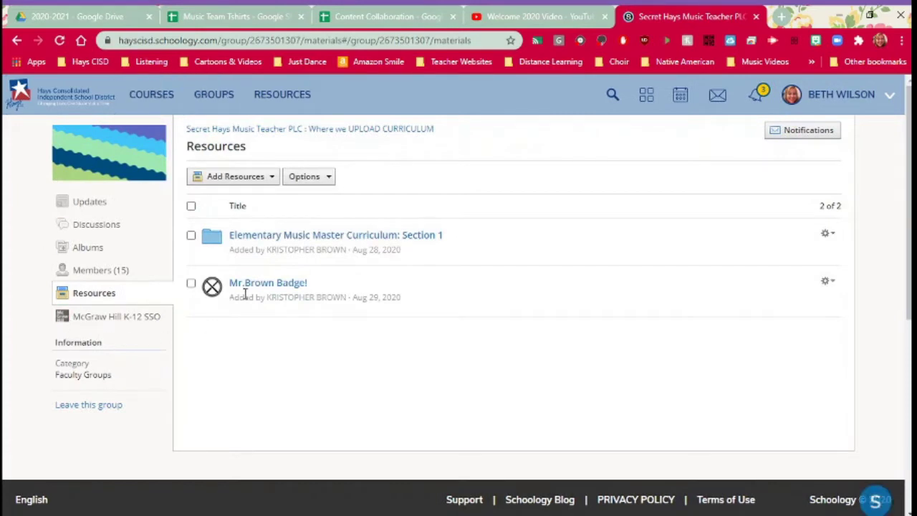
left_click(256, 237)
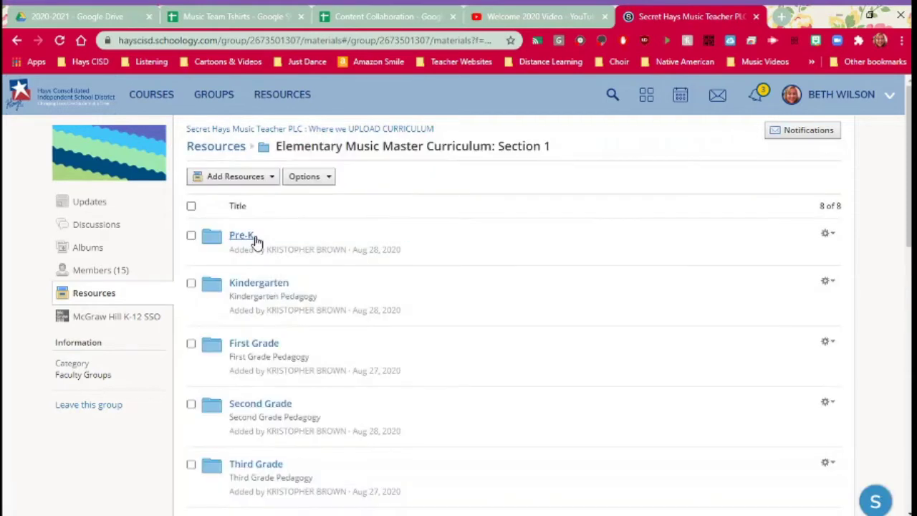
left_click(242, 237)
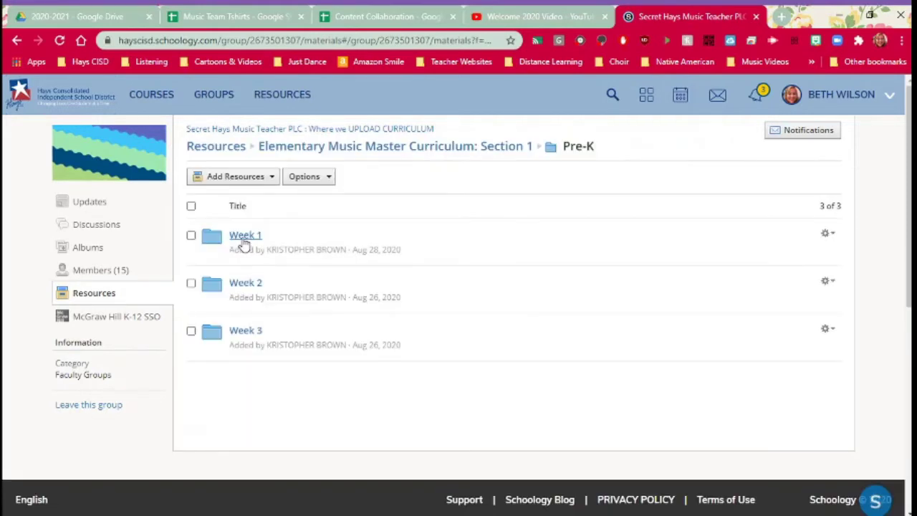
left_click(244, 237)
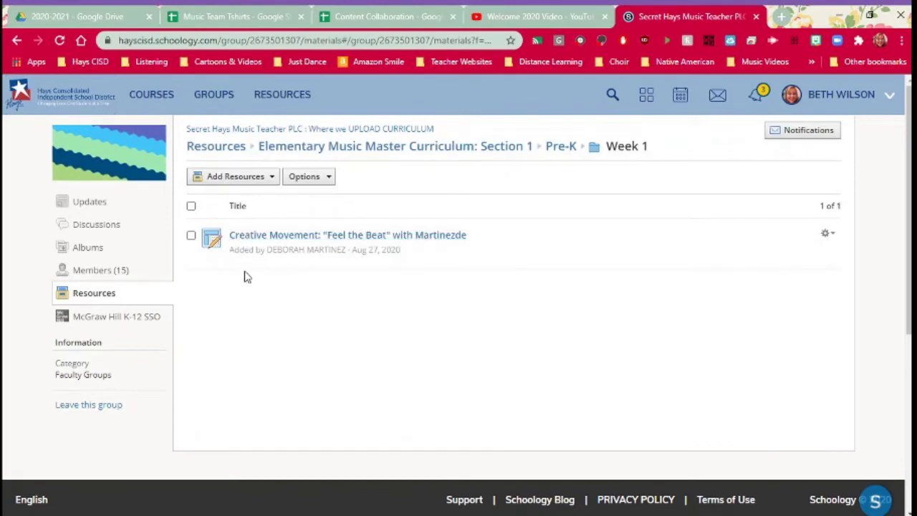
Add the Creative Movement activity to Wilson Sandbox PK-2, folder Pre-K, category Ungraded
left_click(192, 236)
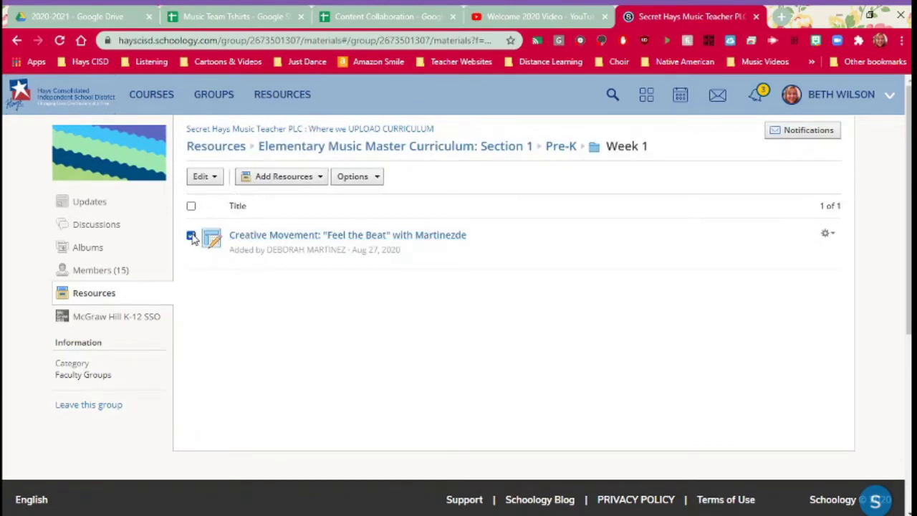
left_click(829, 235)
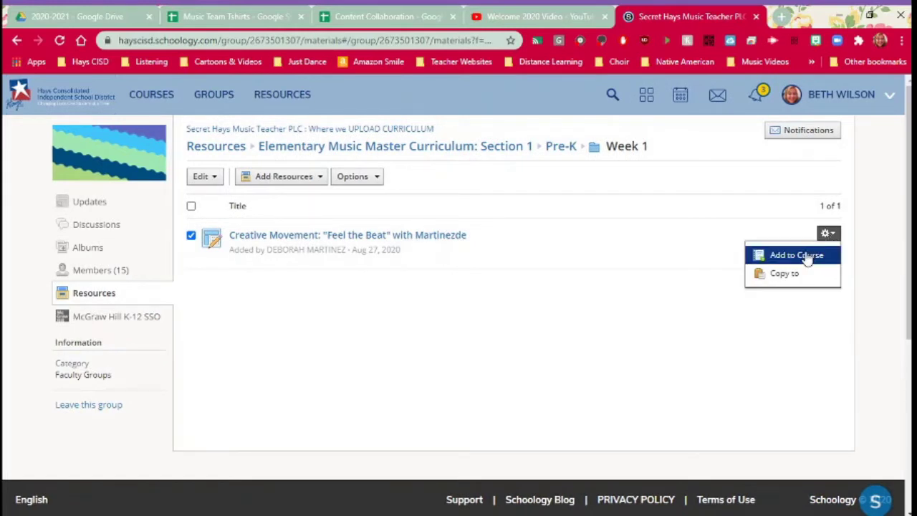
left_click(808, 257)
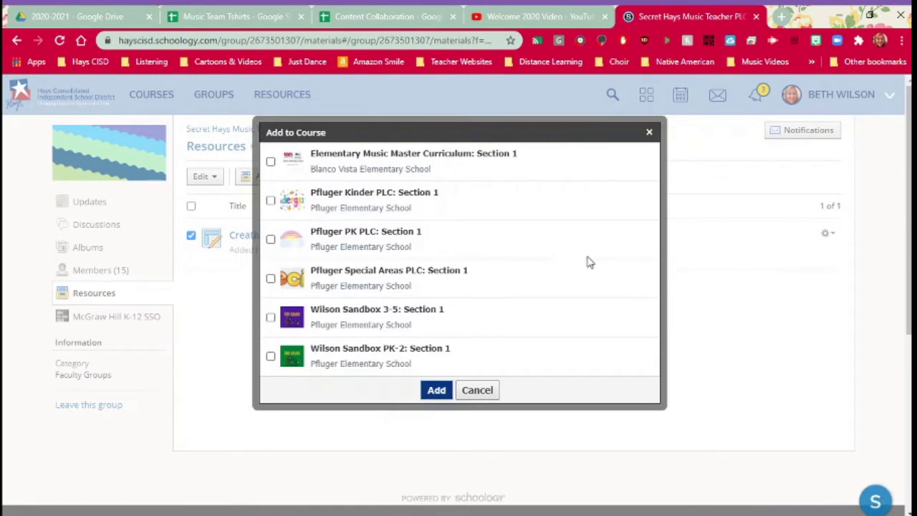
scroll(446, 305, "down", 2)
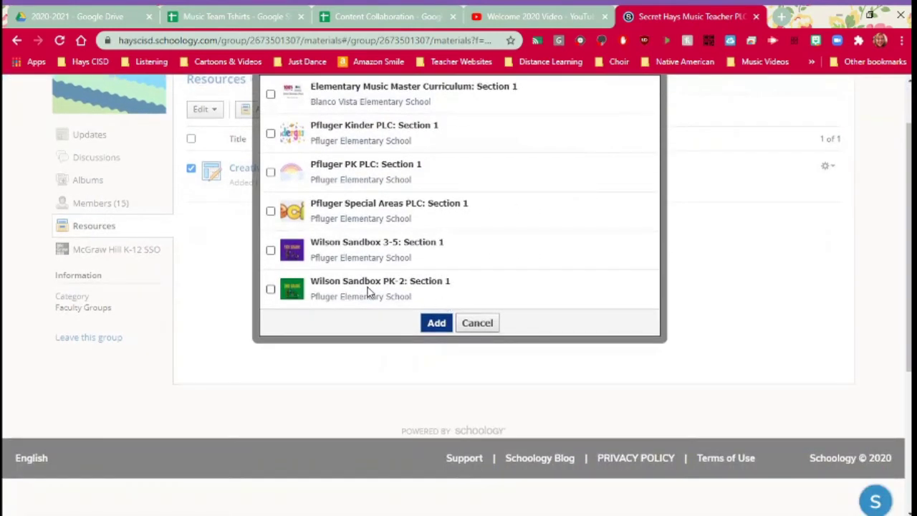
left_click(271, 291)
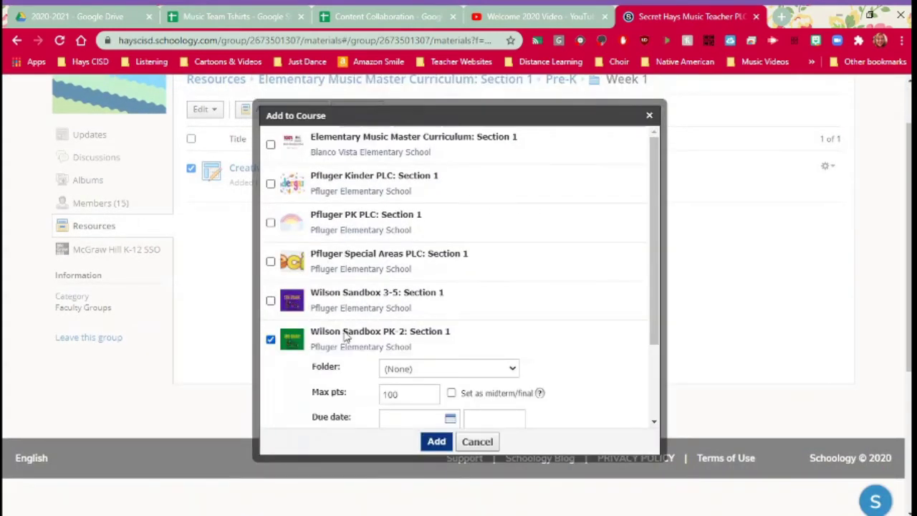
scroll(427, 338, "down", 3)
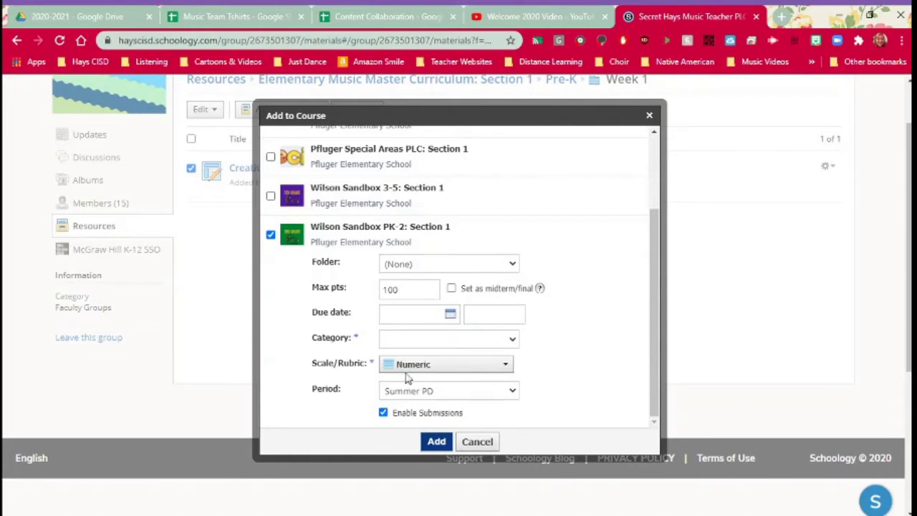
left_click(398, 373)
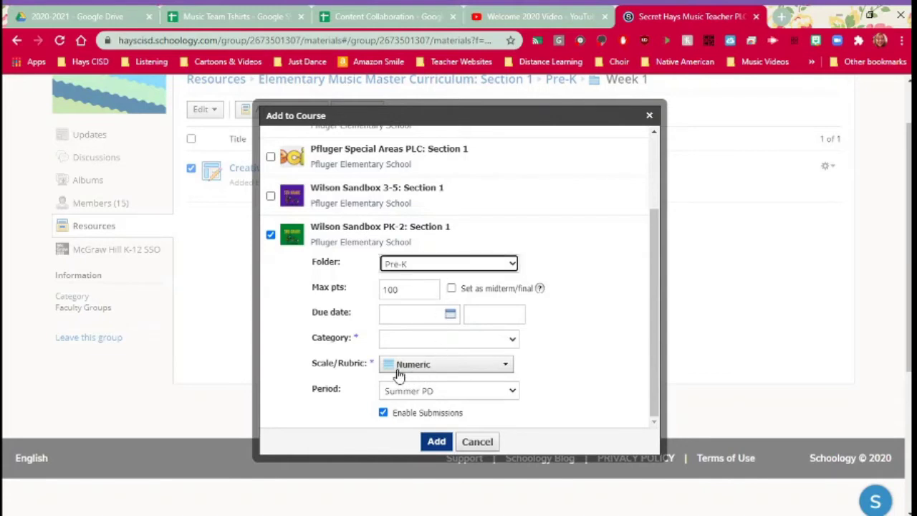
scroll(308, 319, "down", 1)
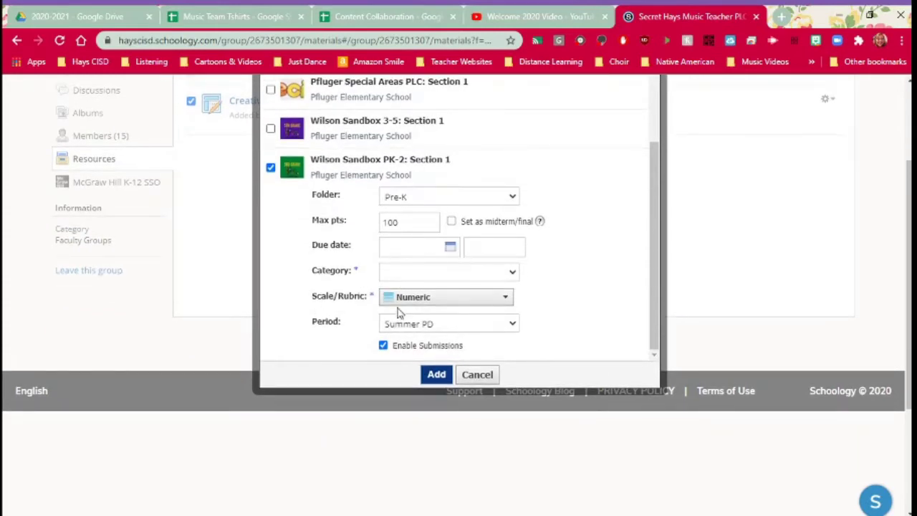
left_click(400, 326)
left_click(433, 375)
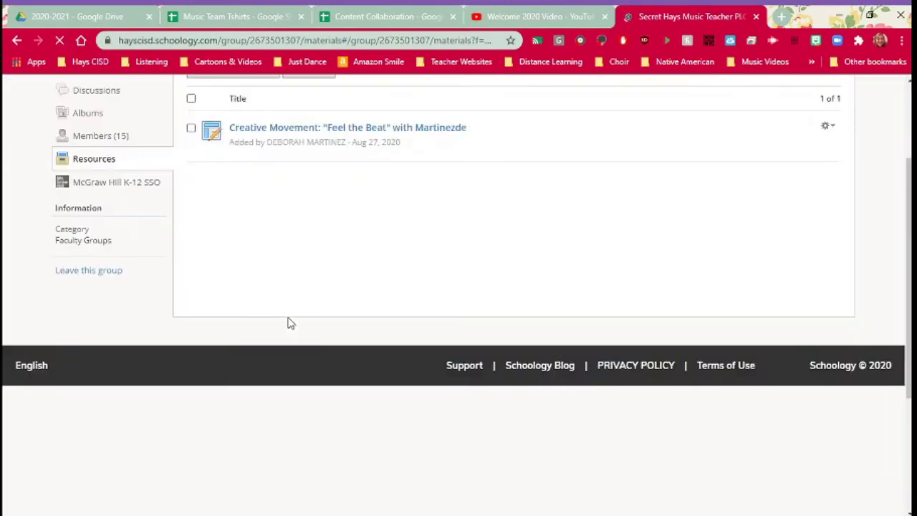
scroll(280, 315, "up", 2)
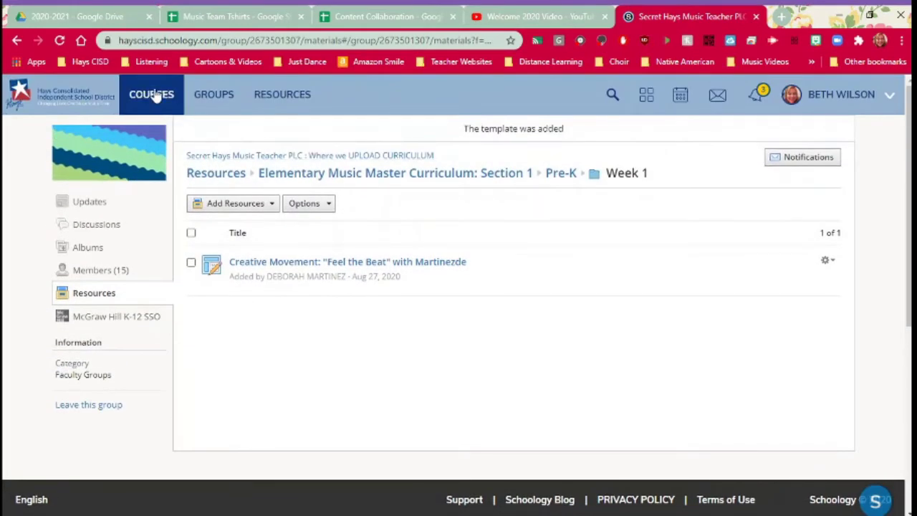
From the Pre-K level, add the Week 1 folder to Wilson Sandbox PK-2 inside its Pre-K folder
left_click(577, 174)
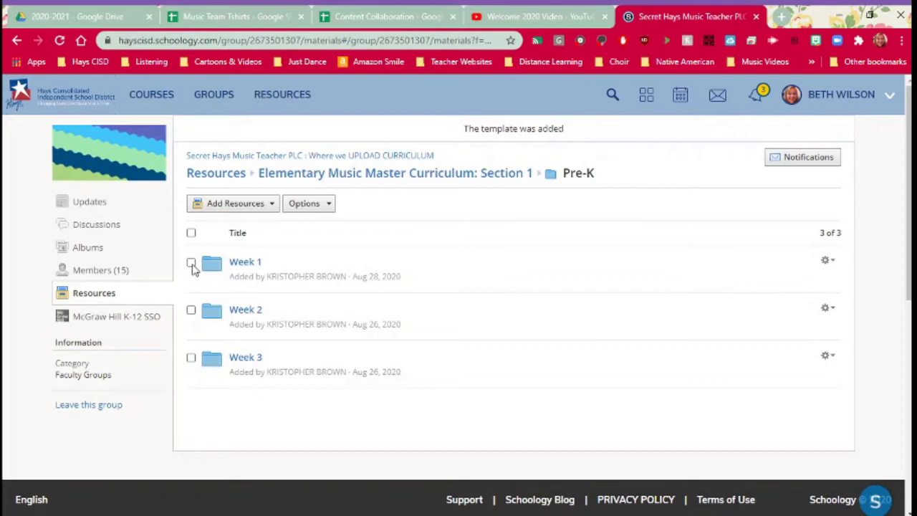
left_click(191, 262)
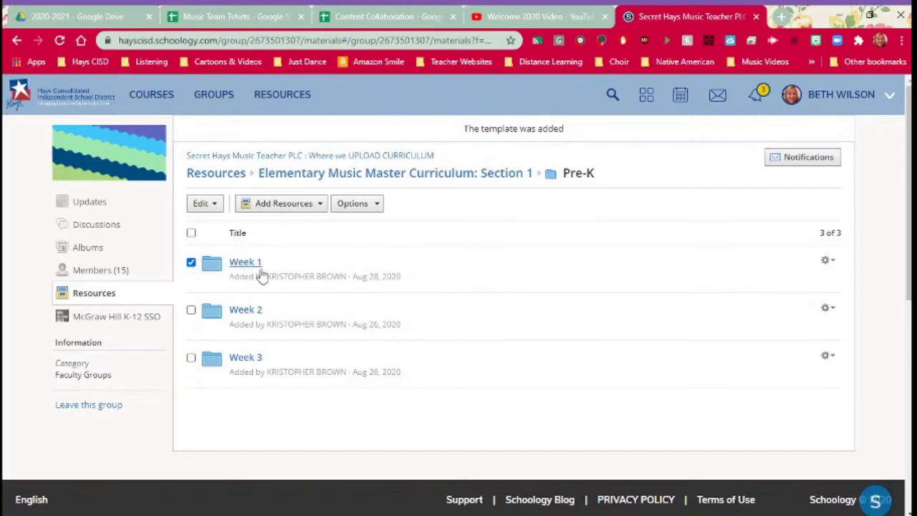
left_click(827, 261)
left_click(810, 284)
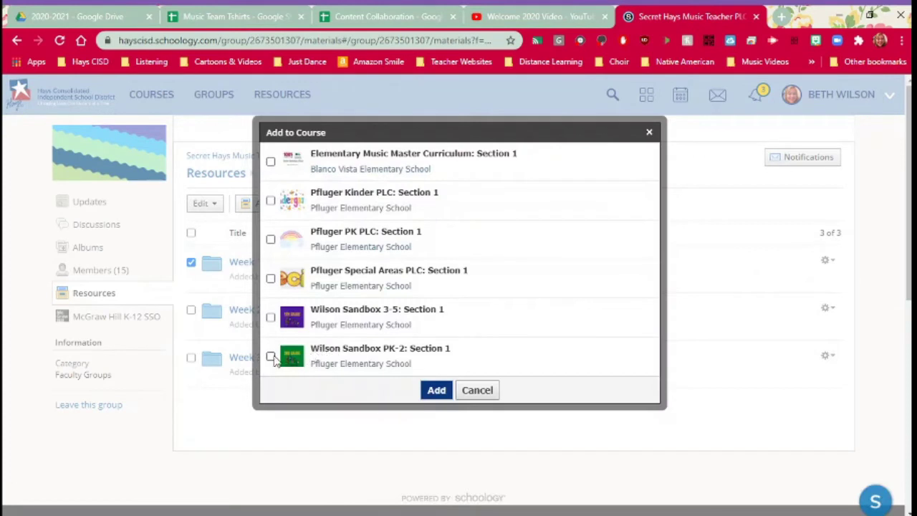
left_click(271, 356)
scroll(351, 338, "down", 1)
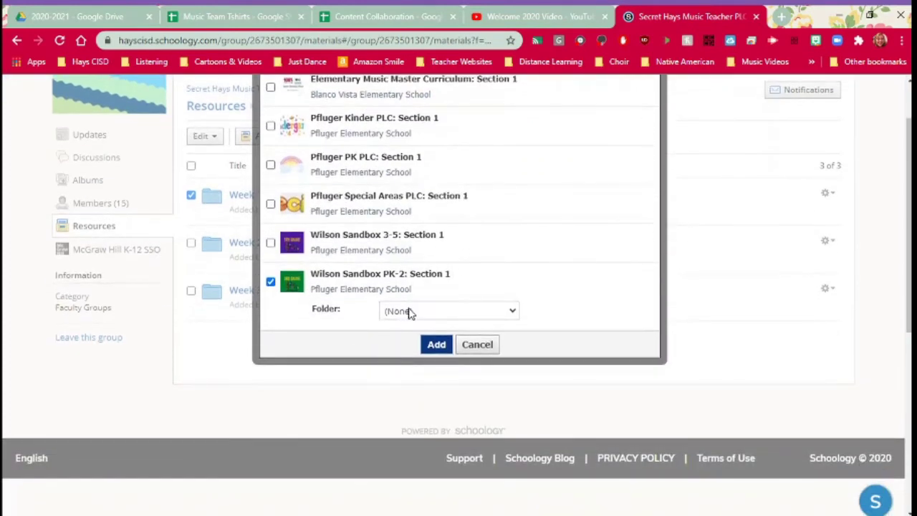
left_click(424, 98)
left_click(435, 347)
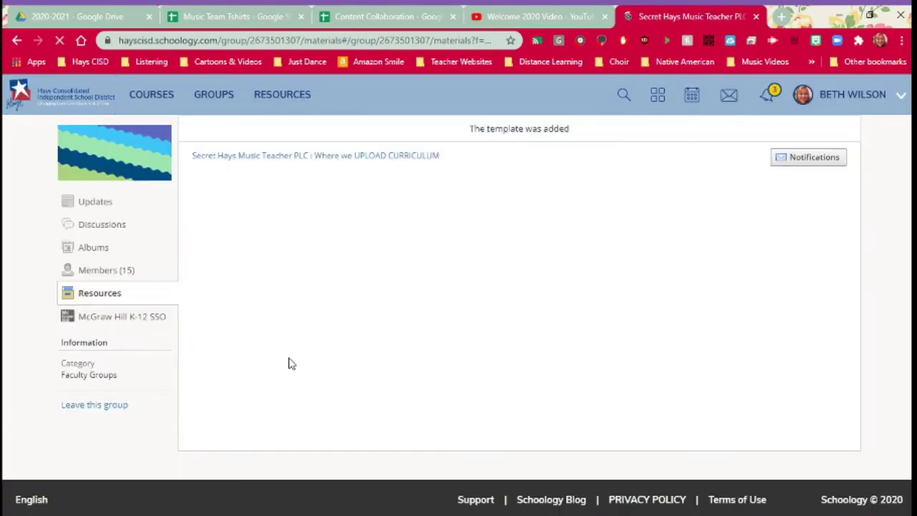
scroll(288, 363, "down", 1)
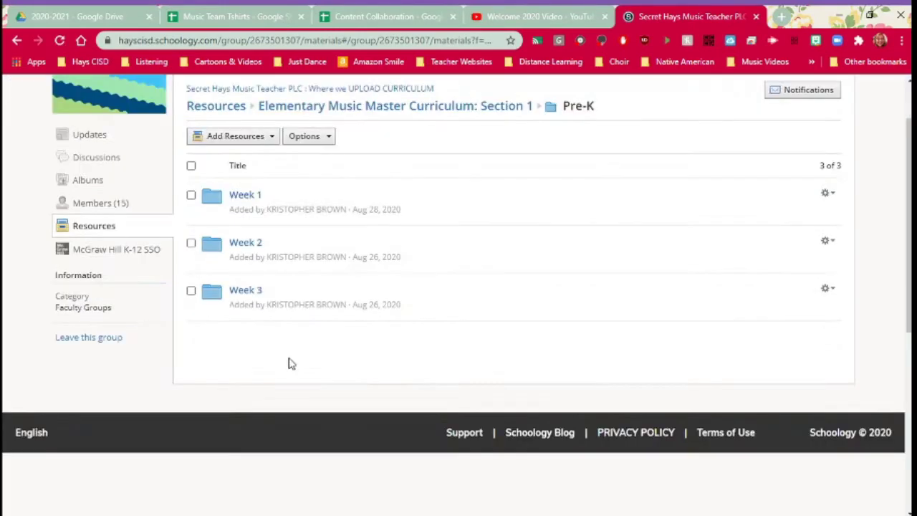
scroll(242, 181, "up", 1)
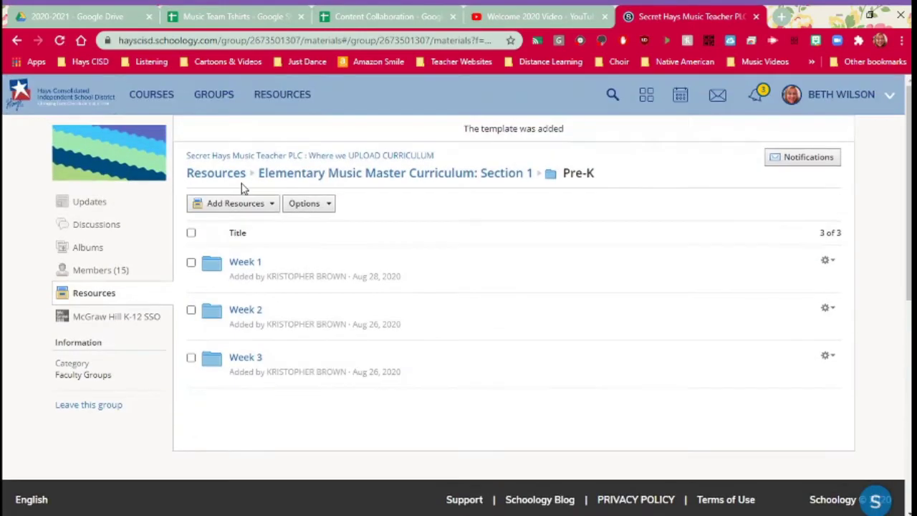
Open the Wilson Sandbox PK-2 course from Courses and expand its Pre-K folder
left_click(159, 98)
scroll(280, 337, "down", 2)
scroll(279, 337, "down", 1)
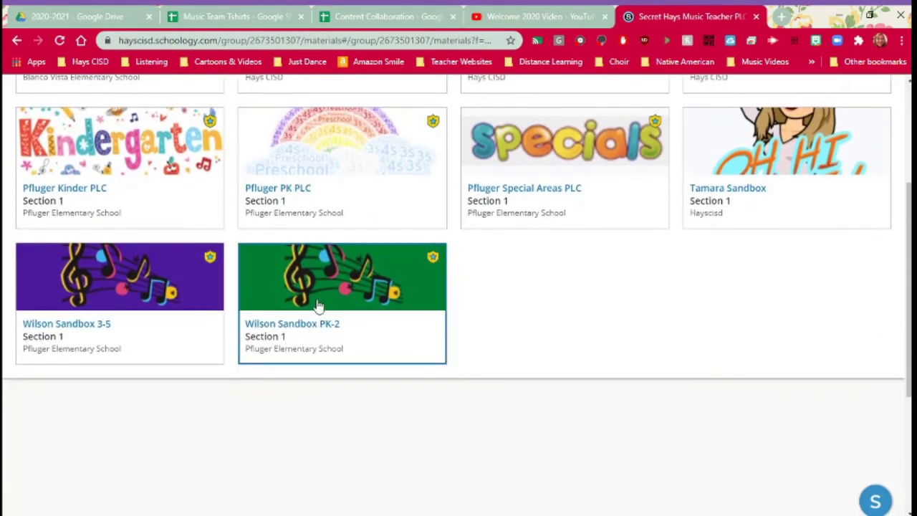
left_click(304, 358)
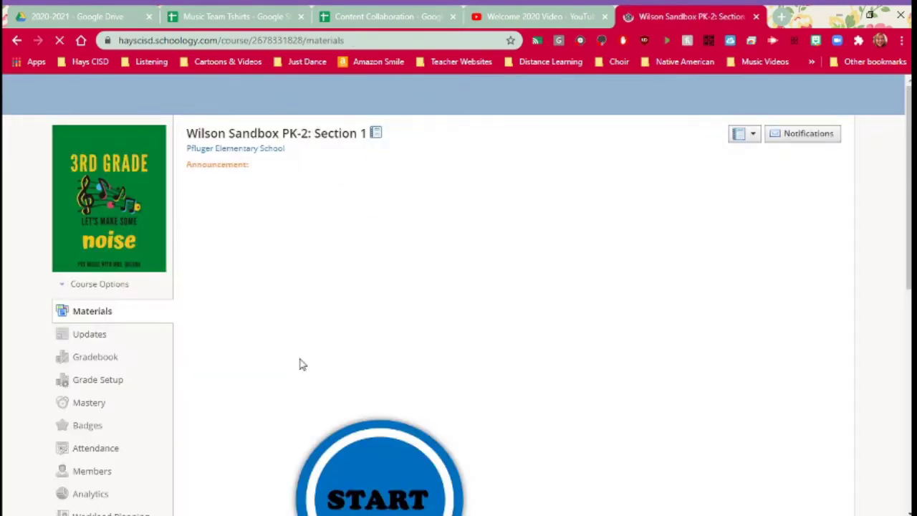
scroll(301, 364, "down", 5)
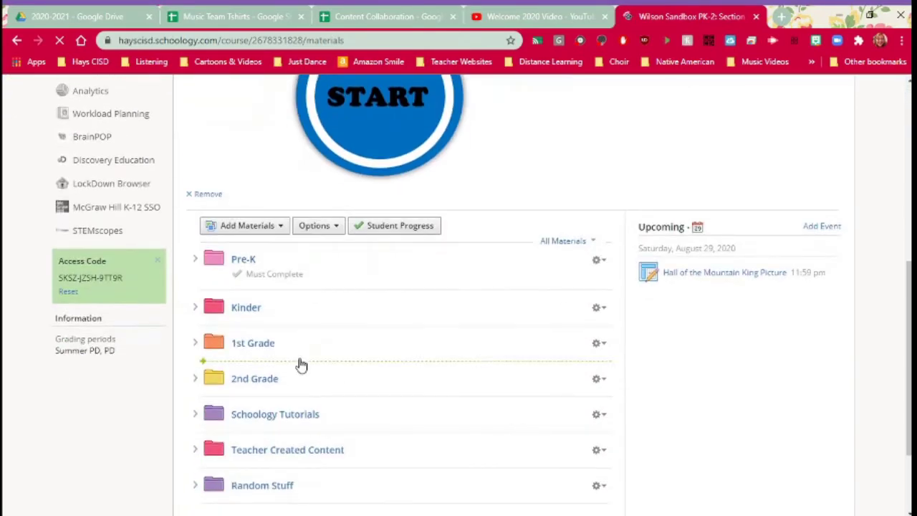
scroll(301, 364, "down", 2)
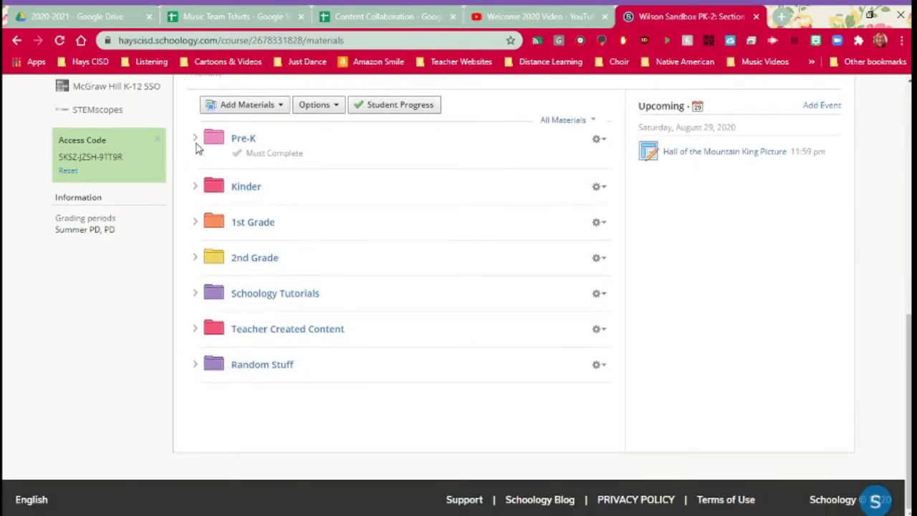
left_click(195, 139)
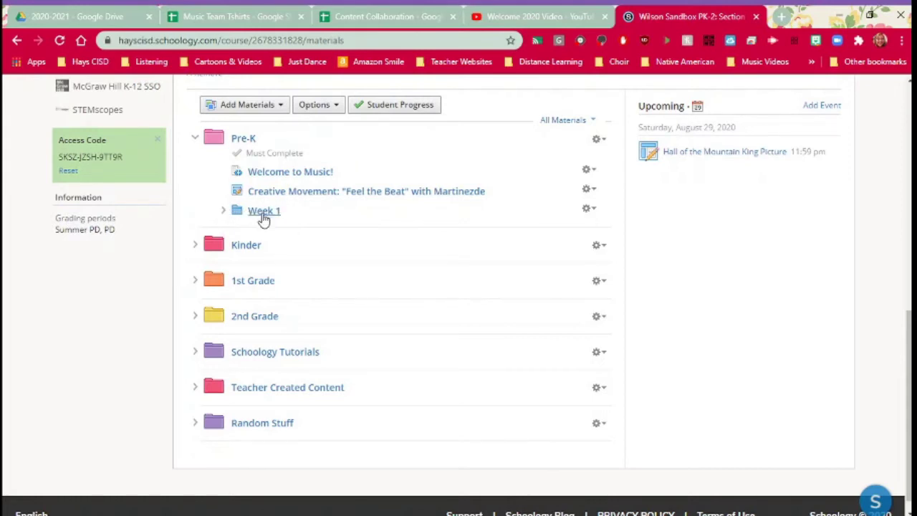
Drag Creative Movement and Welcome to Music! into the Week 1 folder, then collapse Week 1
left_click(223, 210)
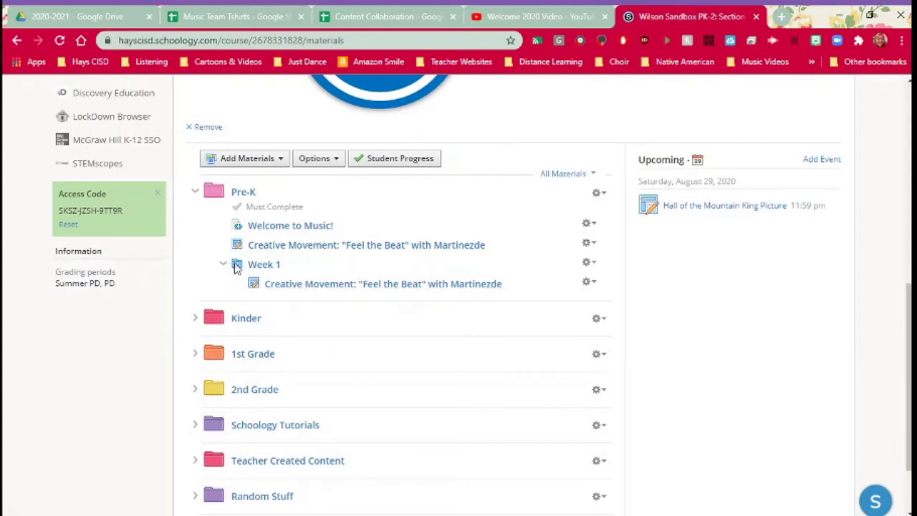
left_click_drag(238, 268, 241, 246)
left_click_drag(239, 246, 239, 288)
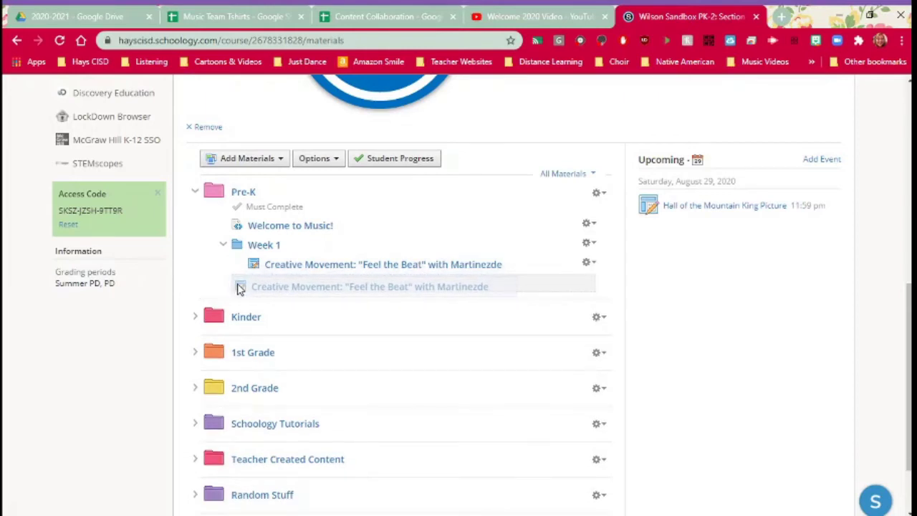
left_click_drag(240, 288, 265, 285)
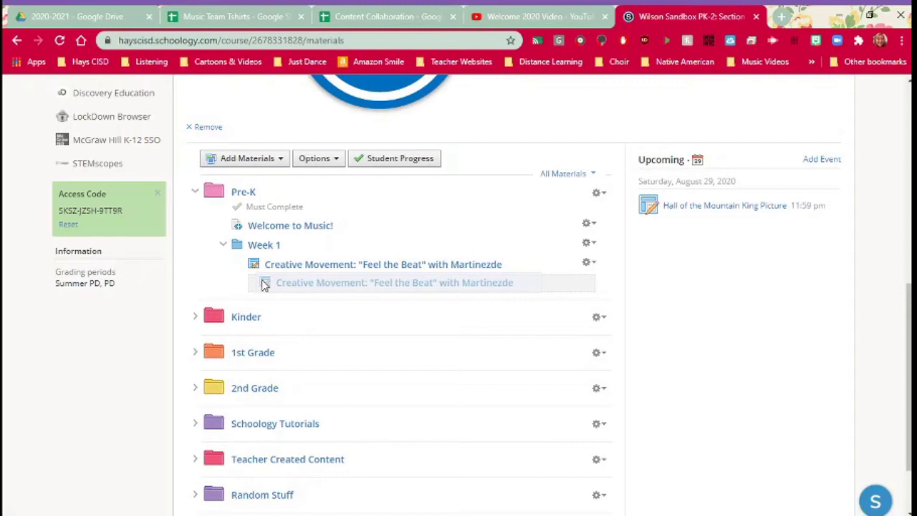
left_click_drag(264, 285, 262, 284)
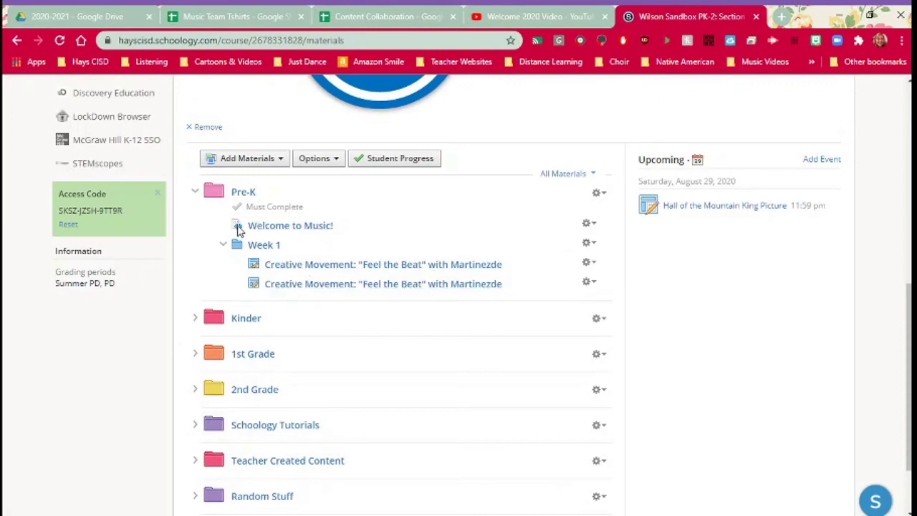
left_click_drag(239, 228, 285, 289)
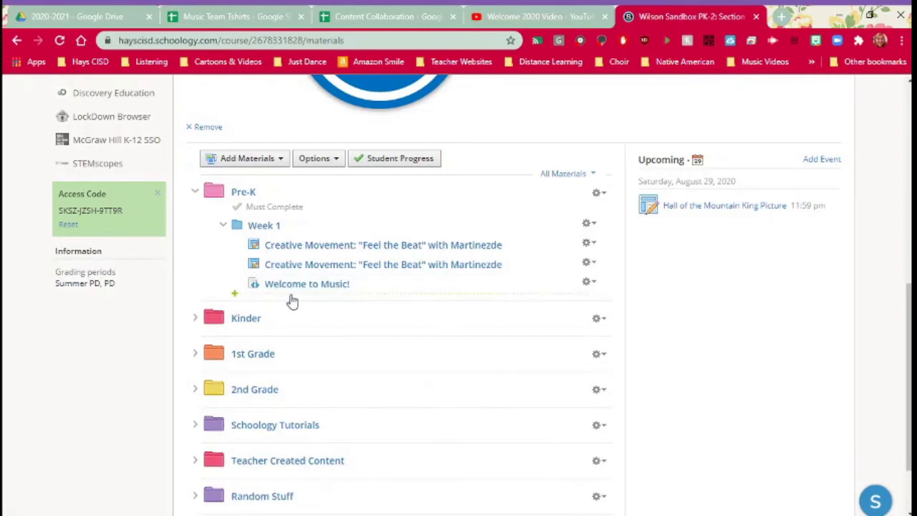
left_click(224, 226)
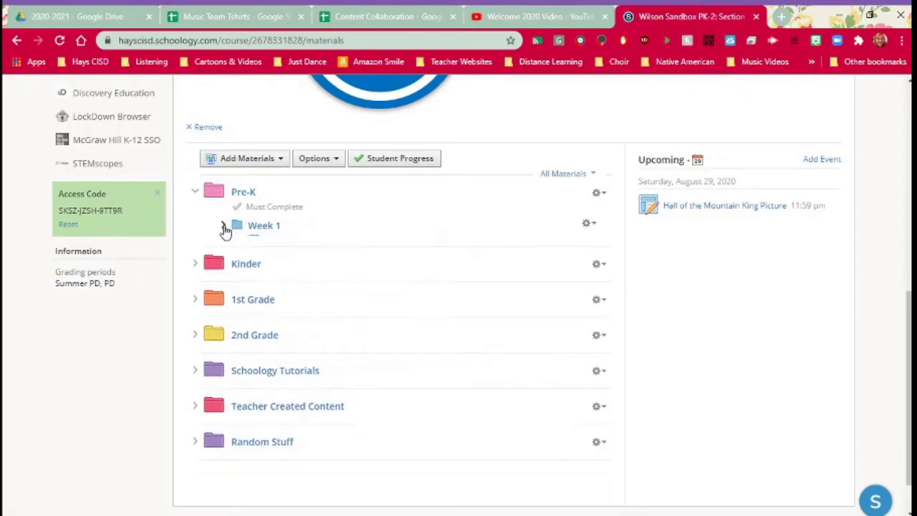
In Pre-K > Week 1, delete the second Creative Movement and move Welcome to Music! to the top
left_click(247, 193)
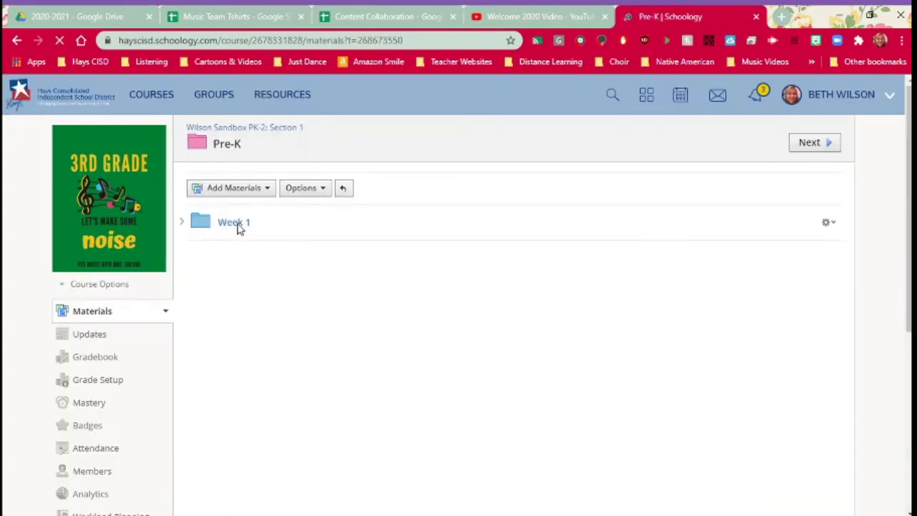
left_click(227, 225)
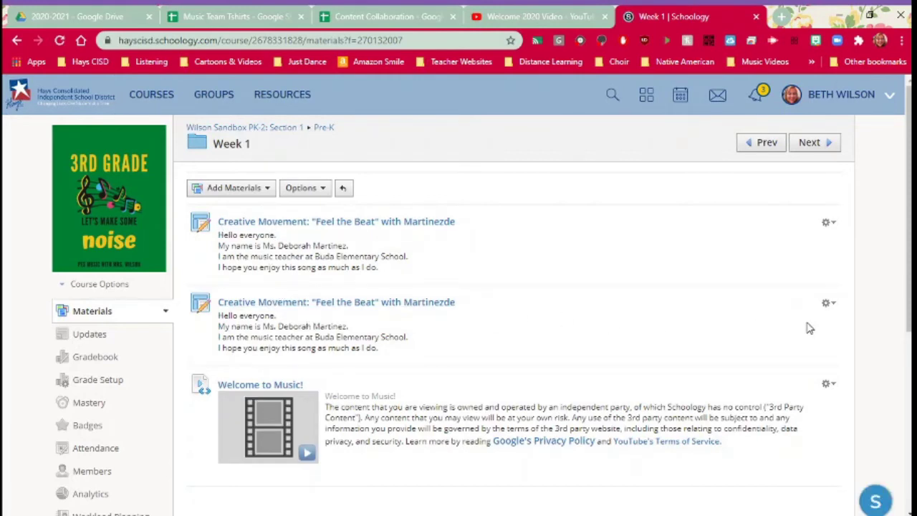
left_click(828, 304)
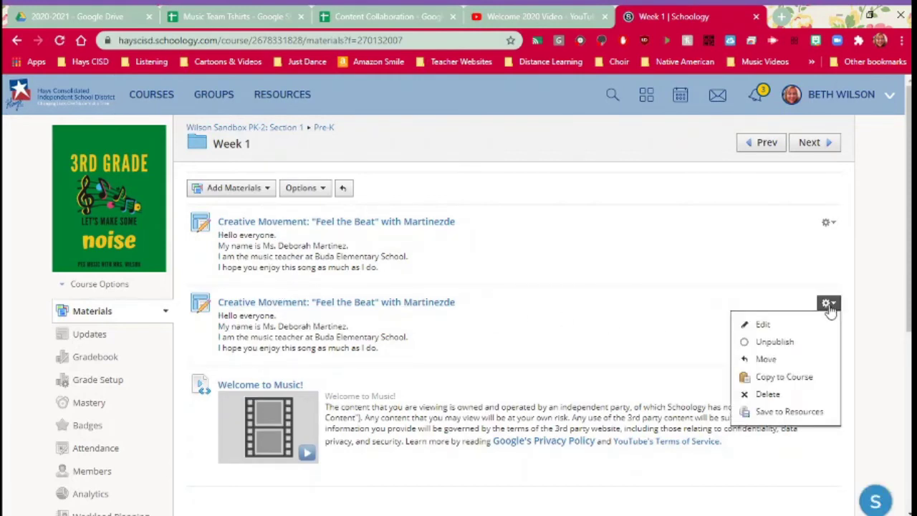
left_click(787, 394)
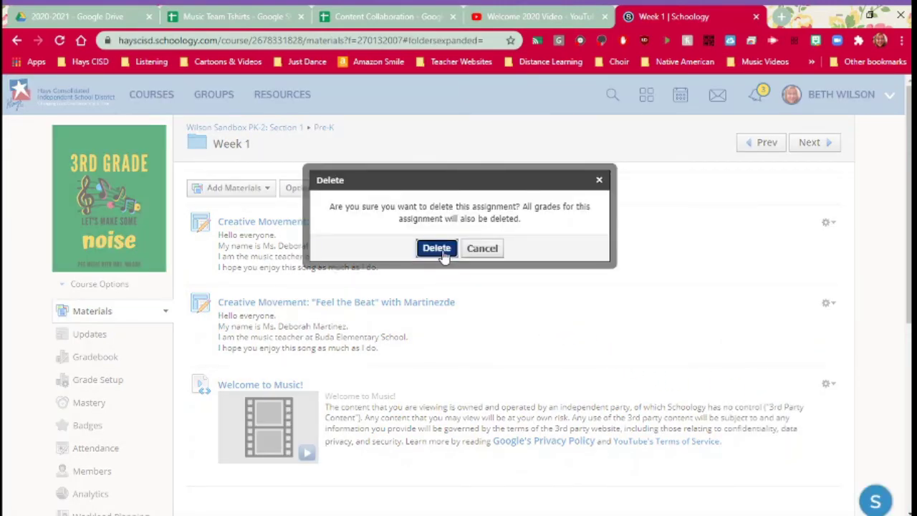
left_click(442, 255)
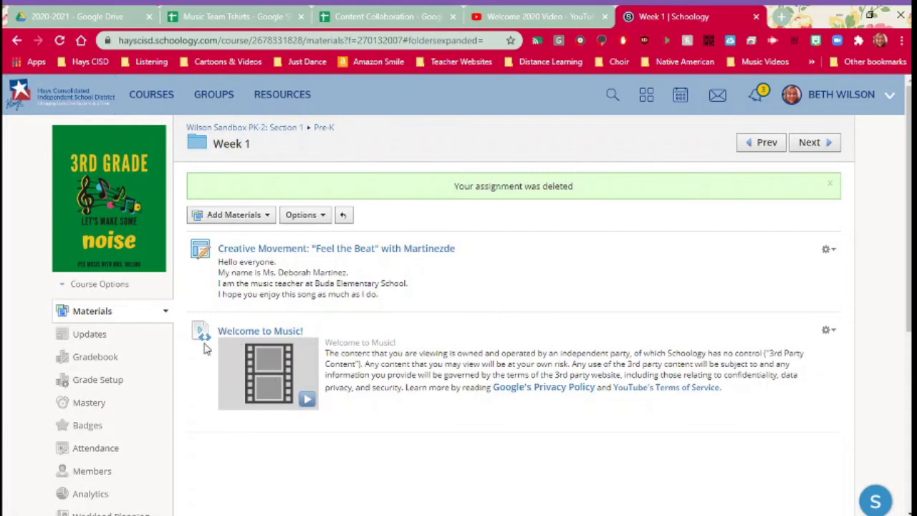
left_click_drag(204, 333, 204, 247)
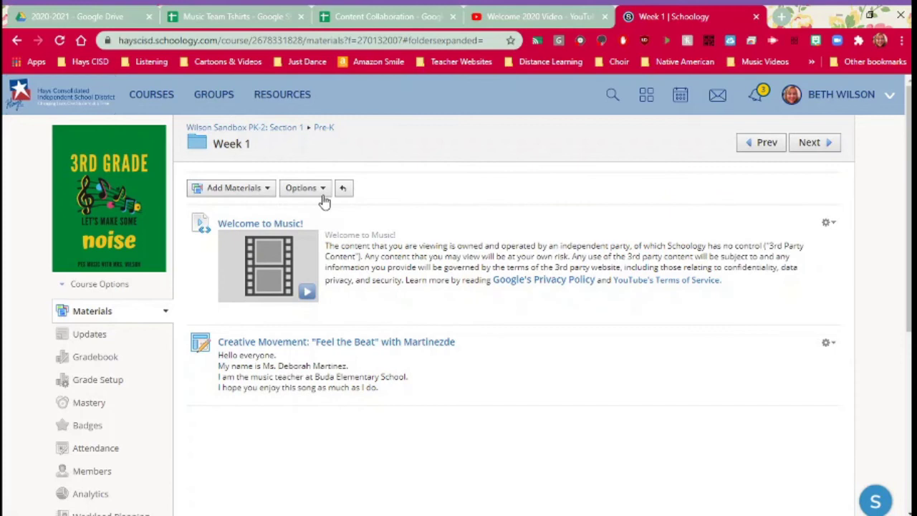
Set Week 1 Student Completion to sequential order, requiring View the item for Welcome to Music! and Creative Movement
left_click(320, 195)
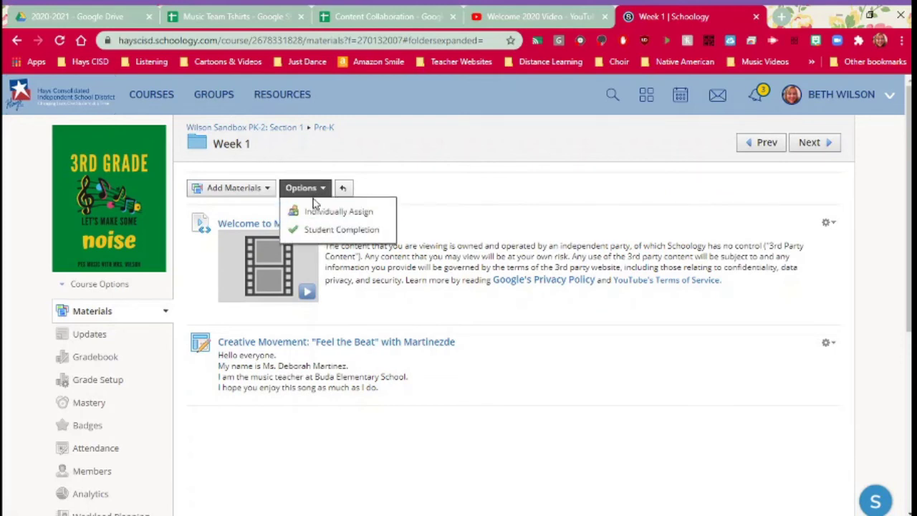
left_click(316, 191)
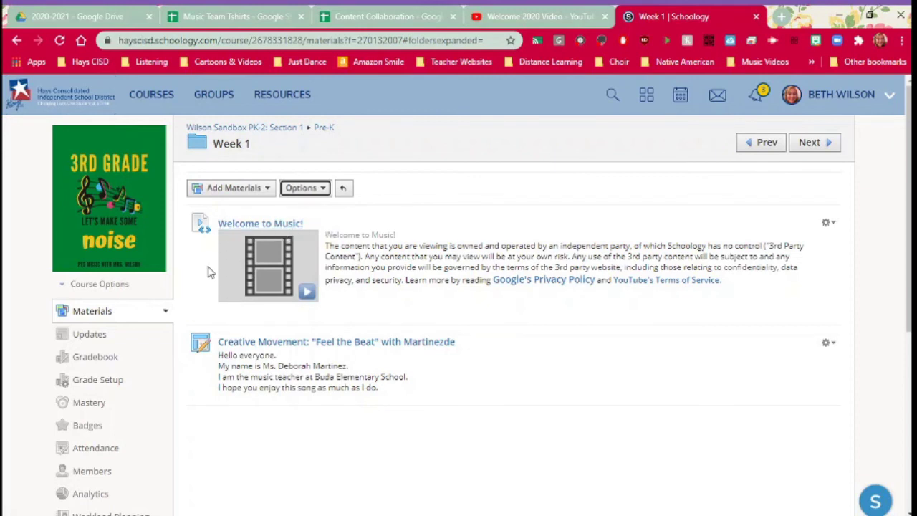
left_click(300, 188)
left_click(314, 227)
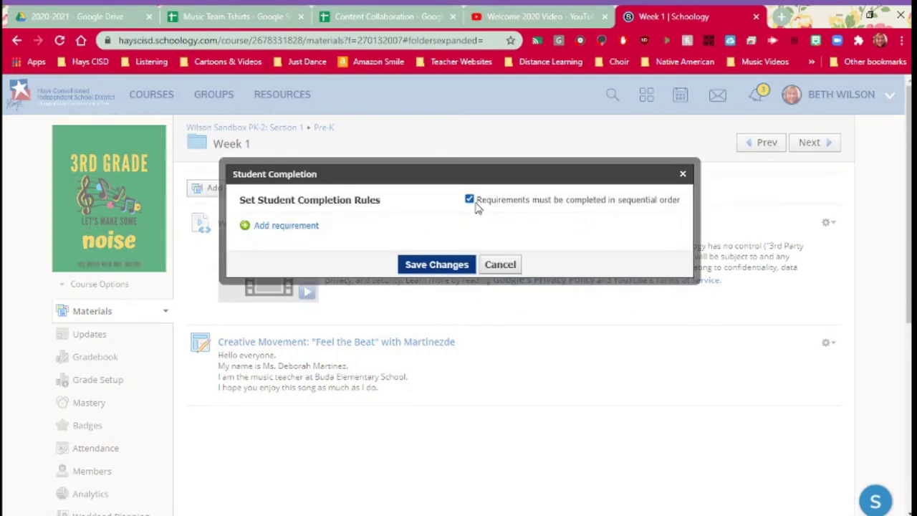
left_click(281, 226)
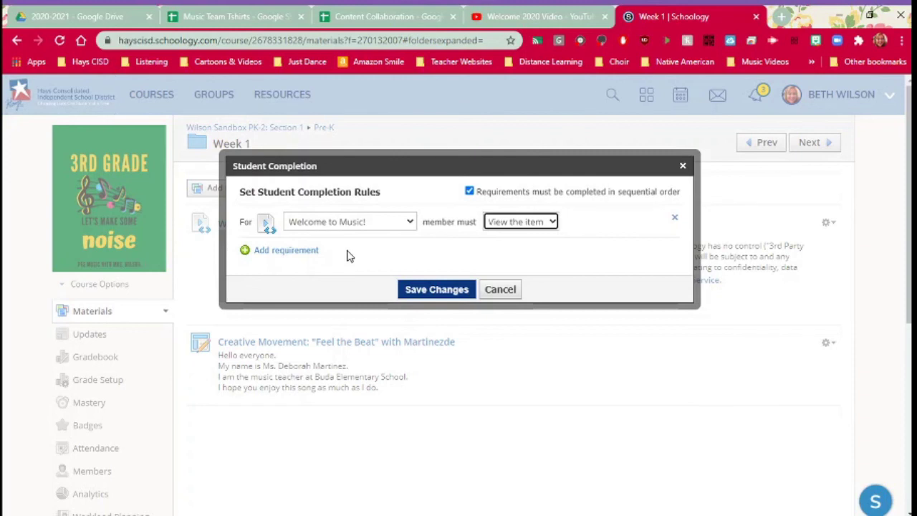
left_click(261, 251)
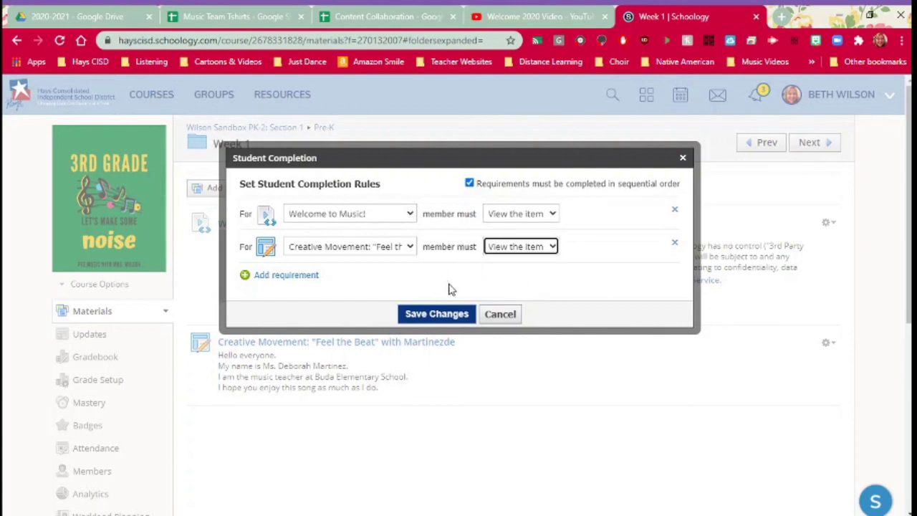
left_click(432, 314)
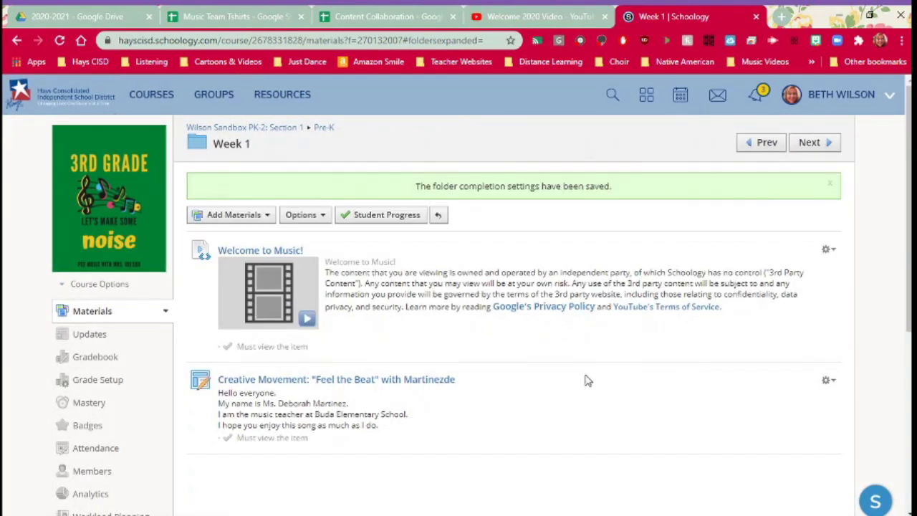